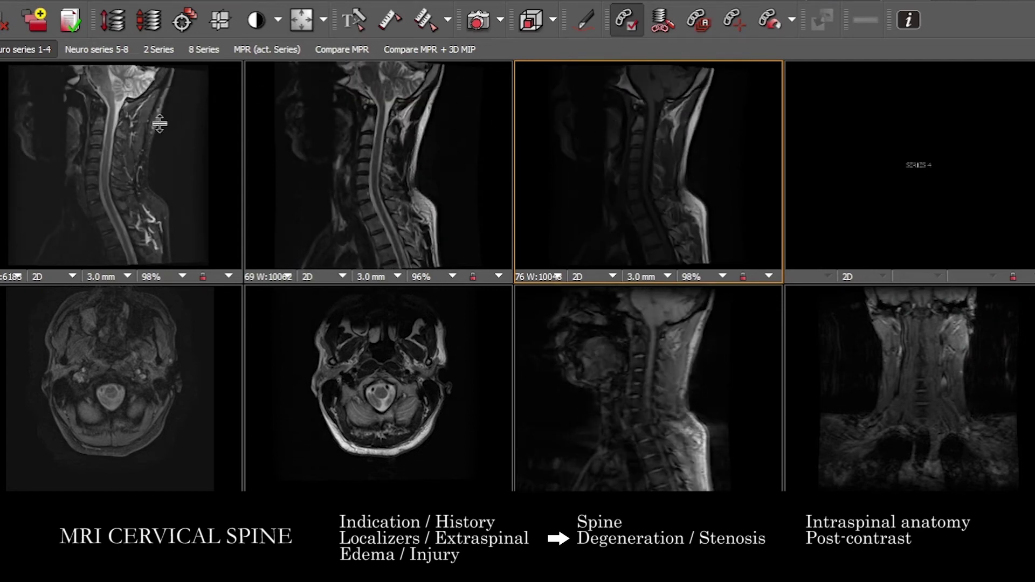
- Page the second sagittal series through the cord, then move both axial series down to cervical levels
click(382, 182)
scroll(384, 171, down, 4)
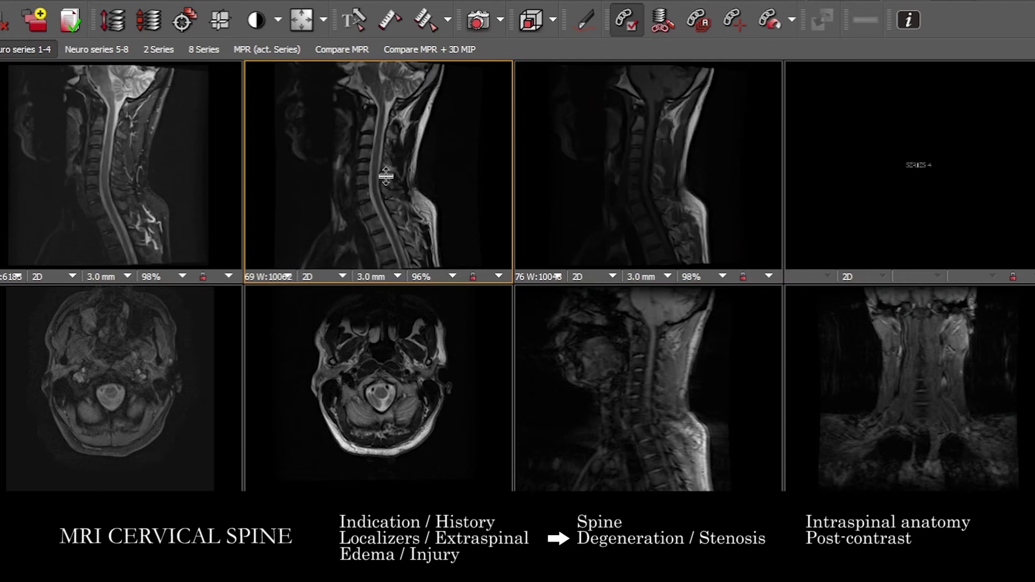
scroll(417, 170, down, 2)
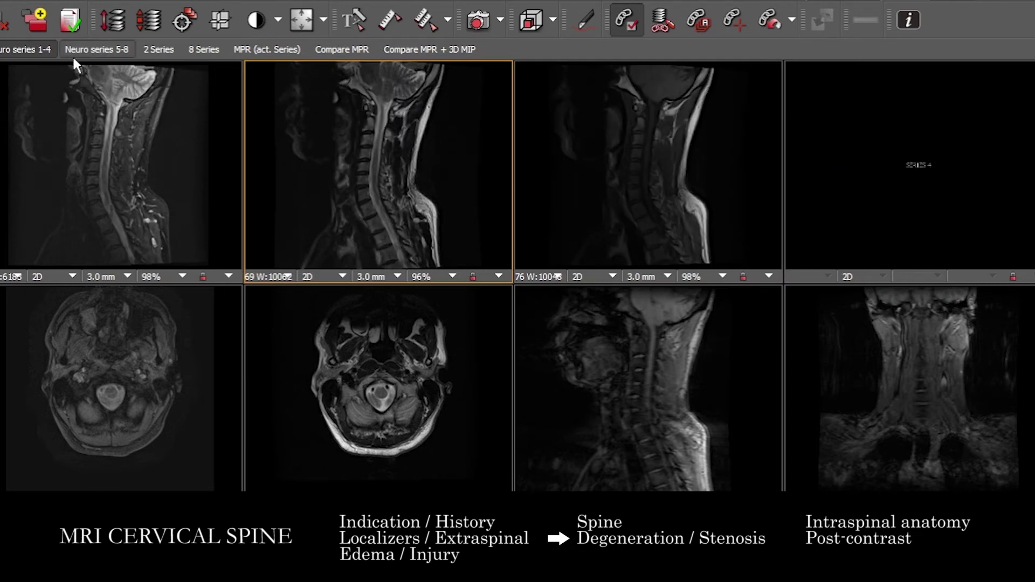
scroll(265, 70, down, 2)
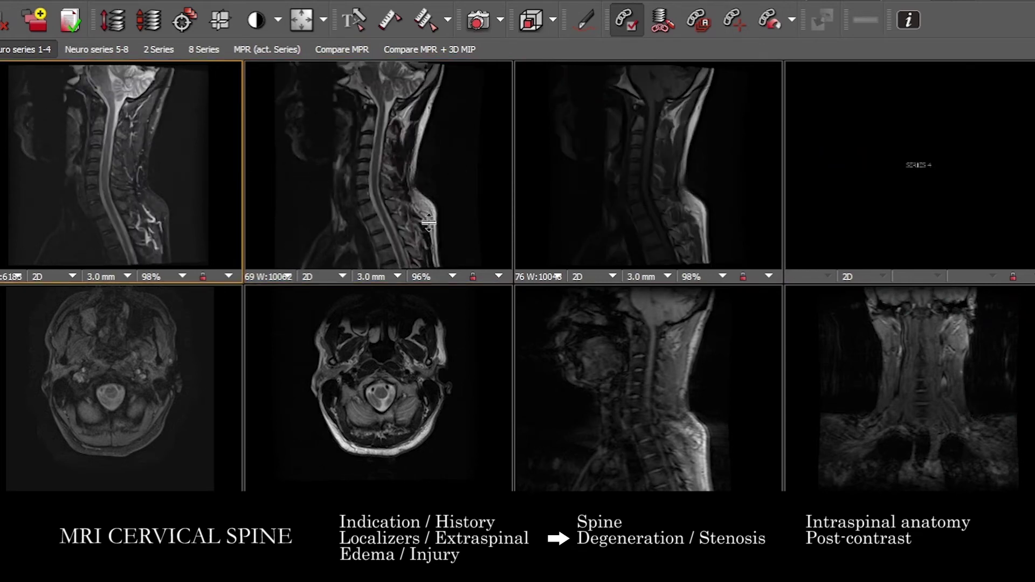
scroll(443, 228, down, 2)
drag(387, 294, 392, 321)
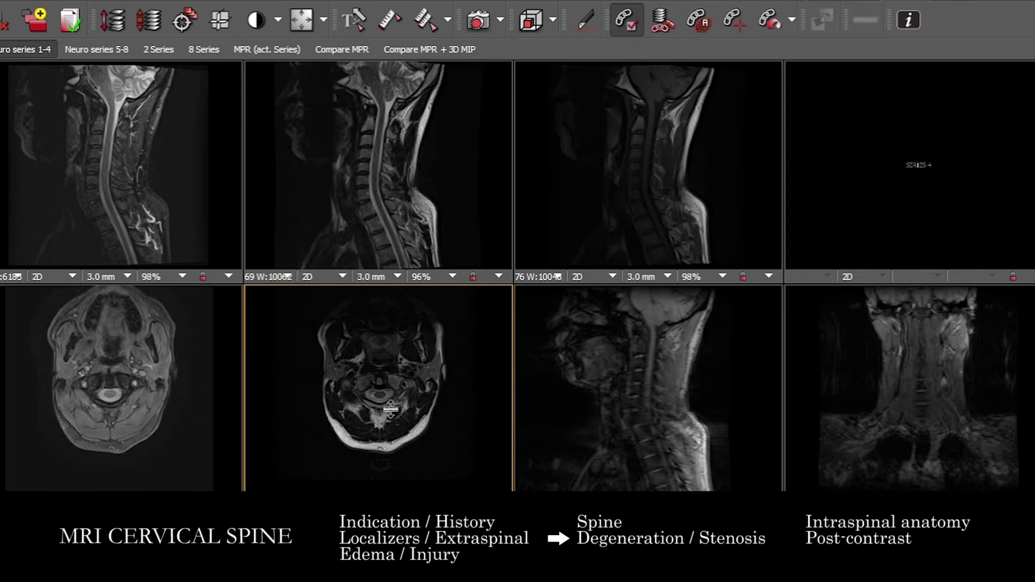
- Step the linked axial images back and forth through the upper cervical levels
scroll(354, 393, down, 5)
scroll(354, 393, down, 8)
scroll(422, 351, down, 6)
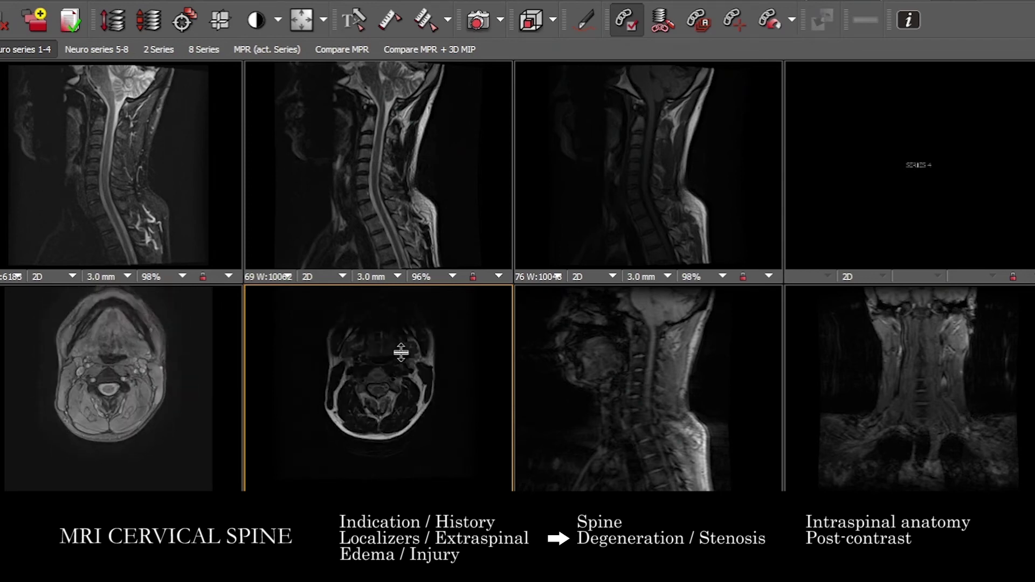
scroll(400, 413, up, 10)
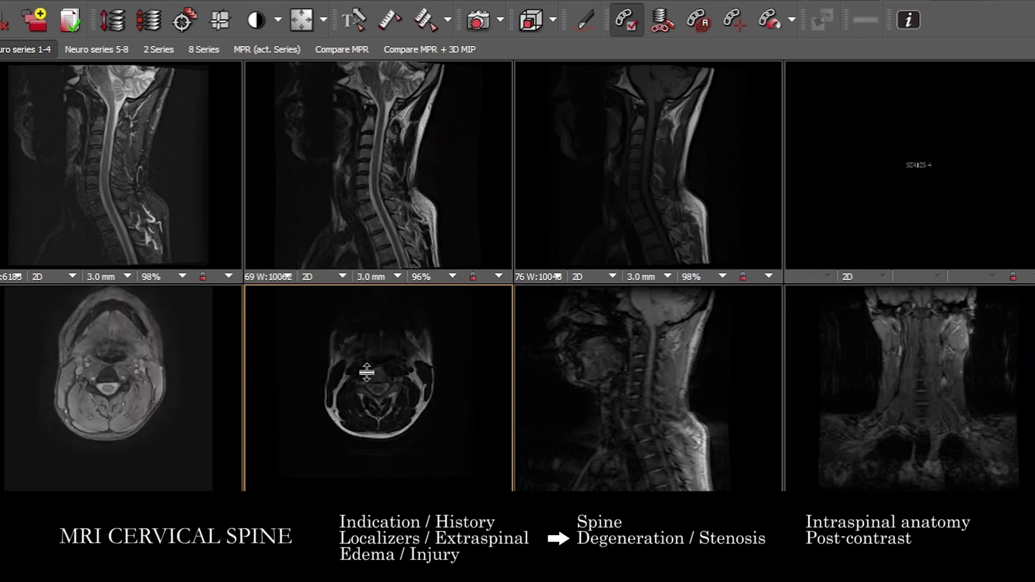
scroll(390, 395, down, 2)
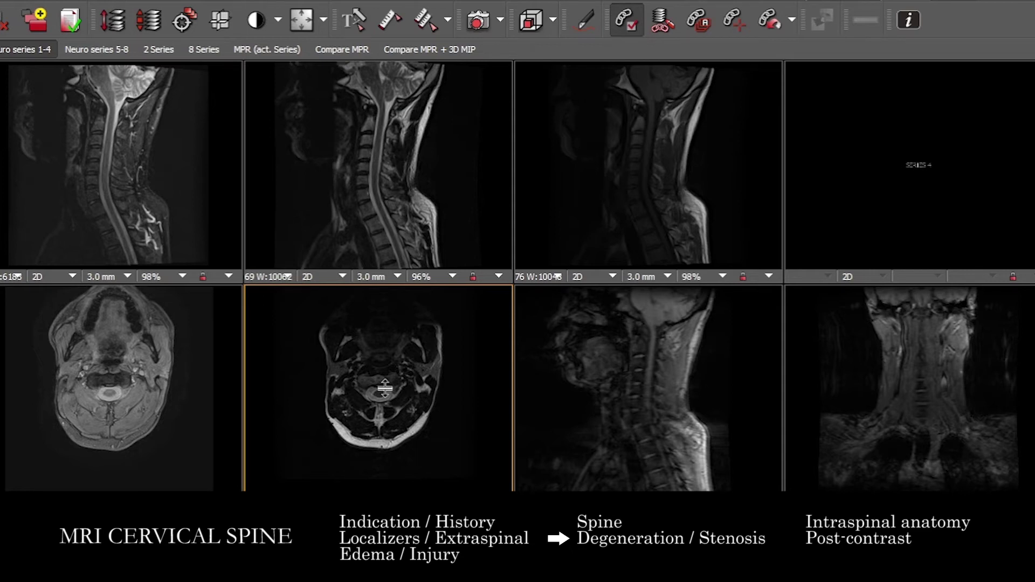
scroll(385, 388, up, 5)
scroll(431, 159, down, 6)
scroll(384, 164, down, 8)
- Continue through the lower axial levels, then page the second sagittal series toward the midline cord
scroll(375, 150, down, 4)
scroll(408, 353, down, 4)
scroll(363, 397, up, 5)
scroll(397, 387, down, 6)
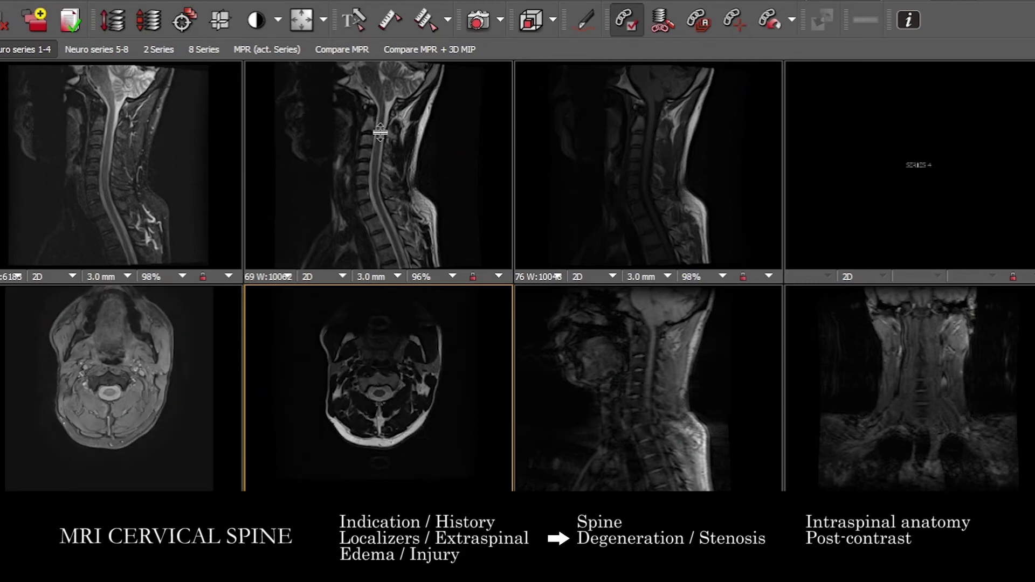
scroll(372, 362, down, 2)
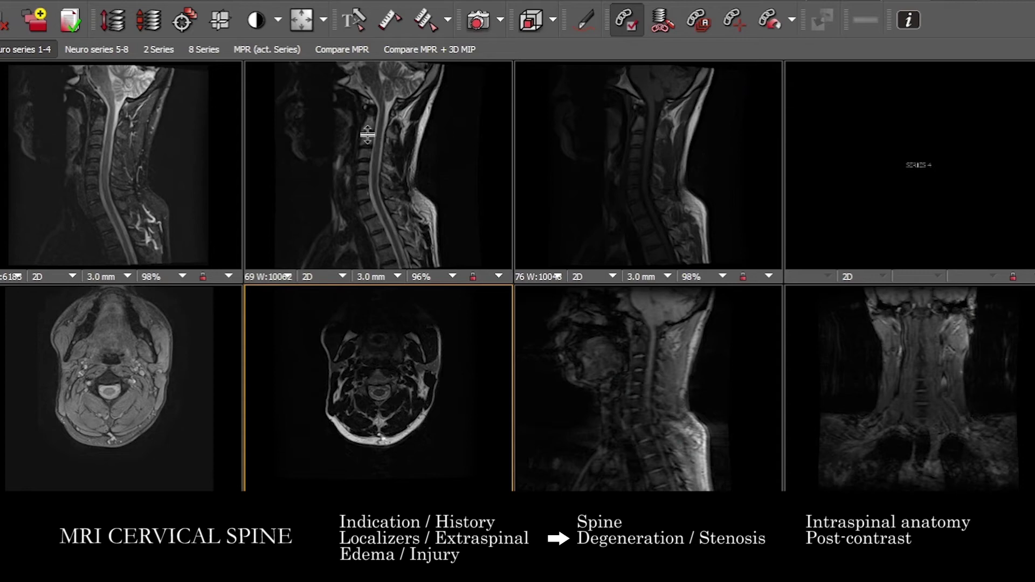
scroll(385, 393, up, 3)
scroll(384, 392, down, 3)
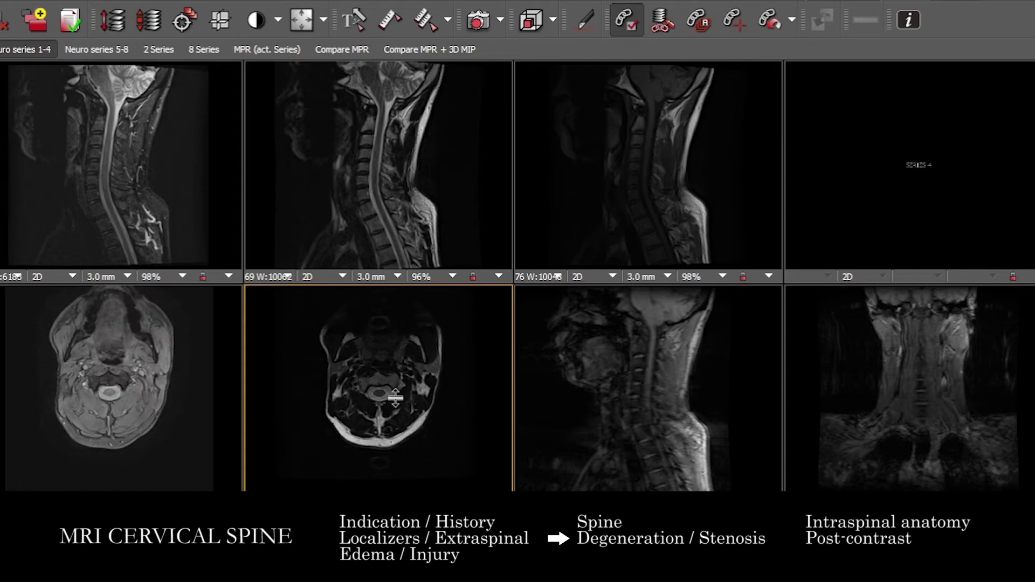
click(384, 149)
scroll(384, 149, down, 5)
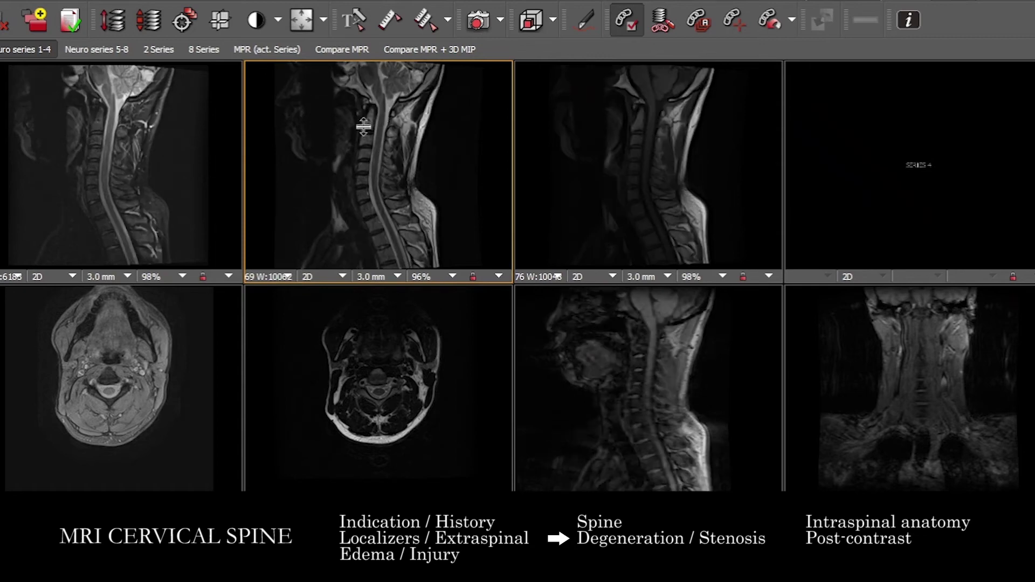
- Page the axial series down past the shoulders toward the upper thorax, also shifting the sagittal slice
click(375, 387)
scroll(377, 393, down, 4)
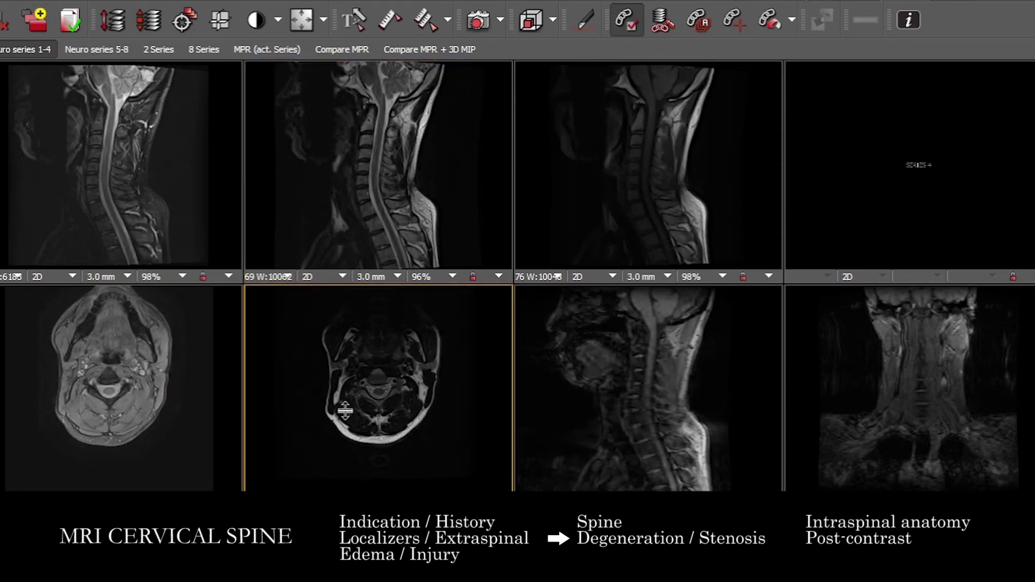
scroll(380, 415, down, 4)
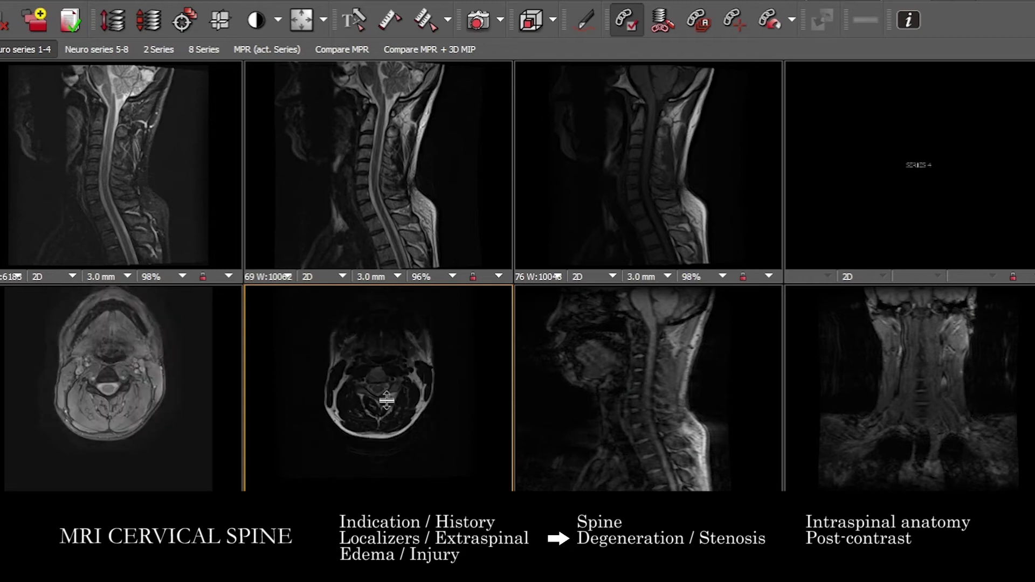
scroll(384, 401, down, 1)
scroll(372, 394, up, 1)
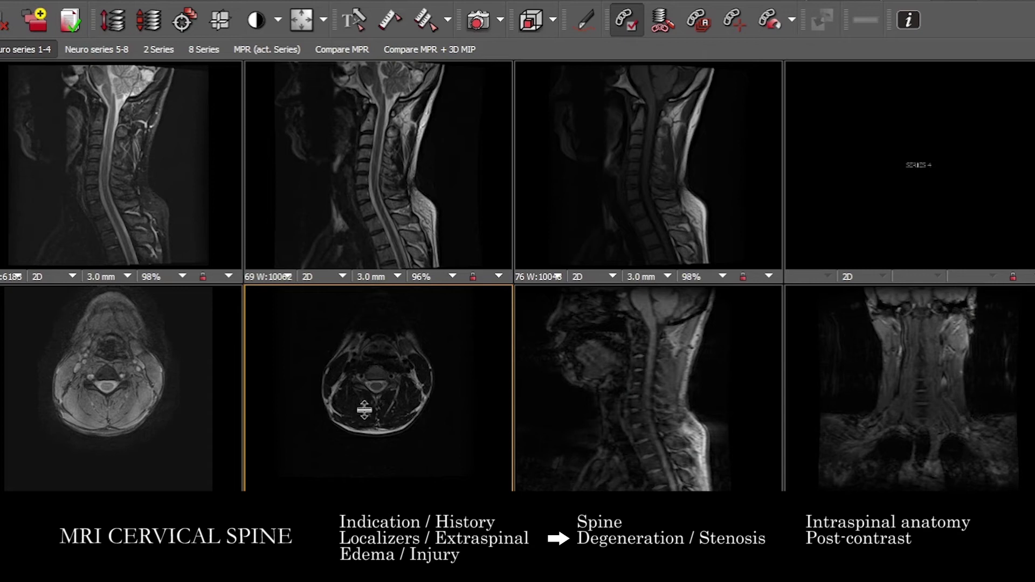
drag(332, 172, 301, 162)
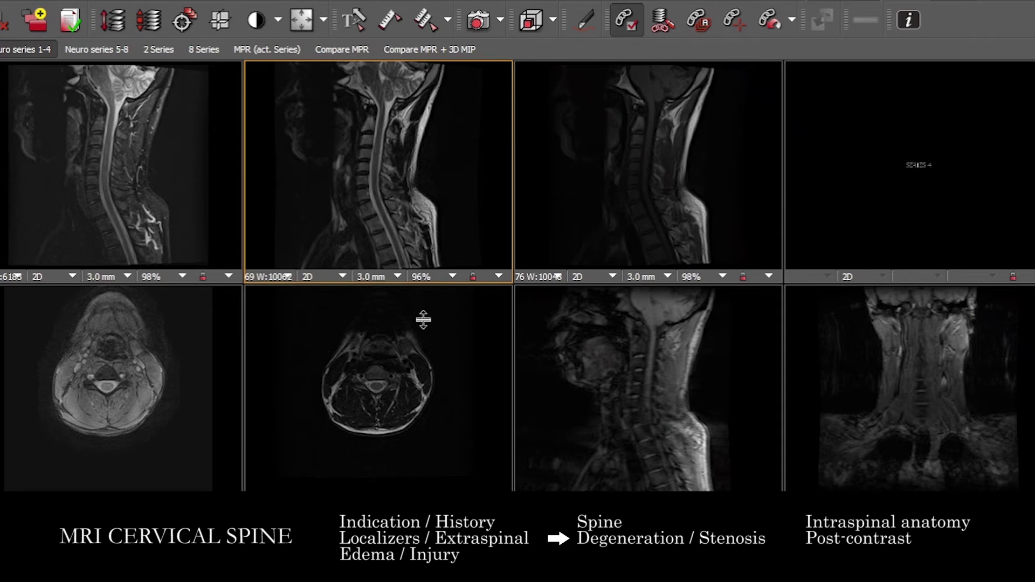
scroll(383, 387, down, 4)
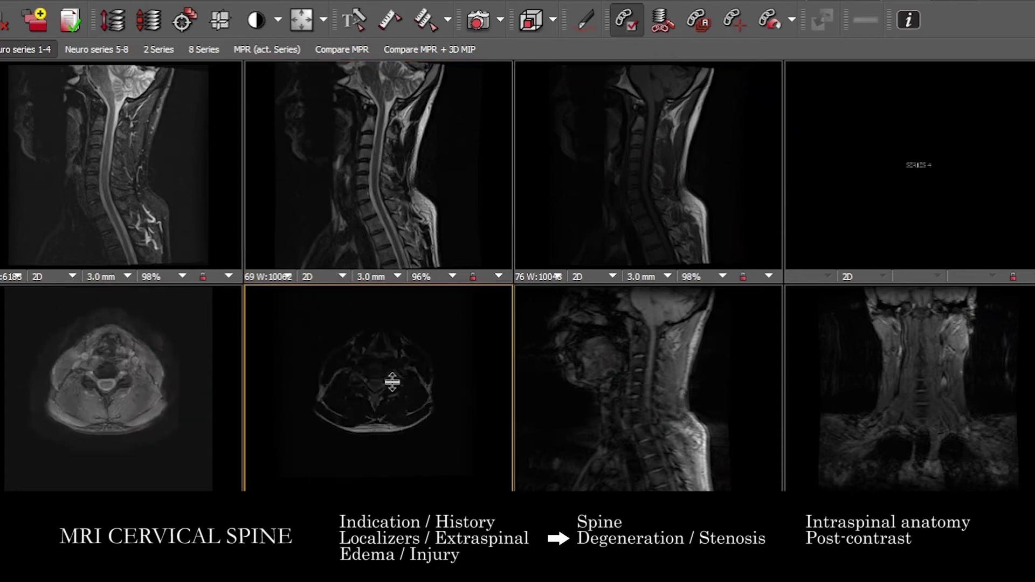
scroll(418, 388, down, 3)
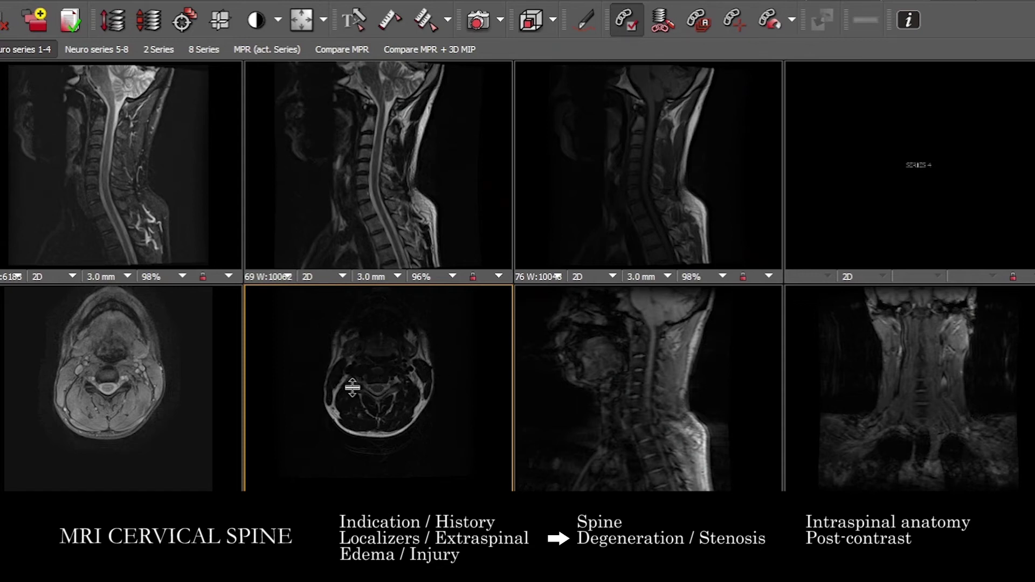
- Bring the axial series back up to the upper cervical spine
scroll(407, 397, up, 5)
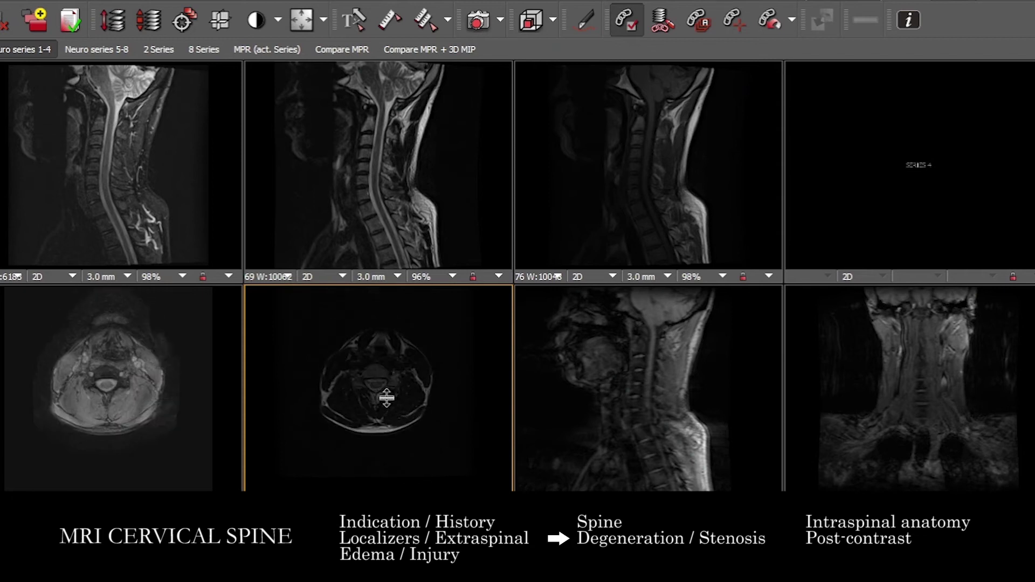
scroll(387, 392, up, 3)
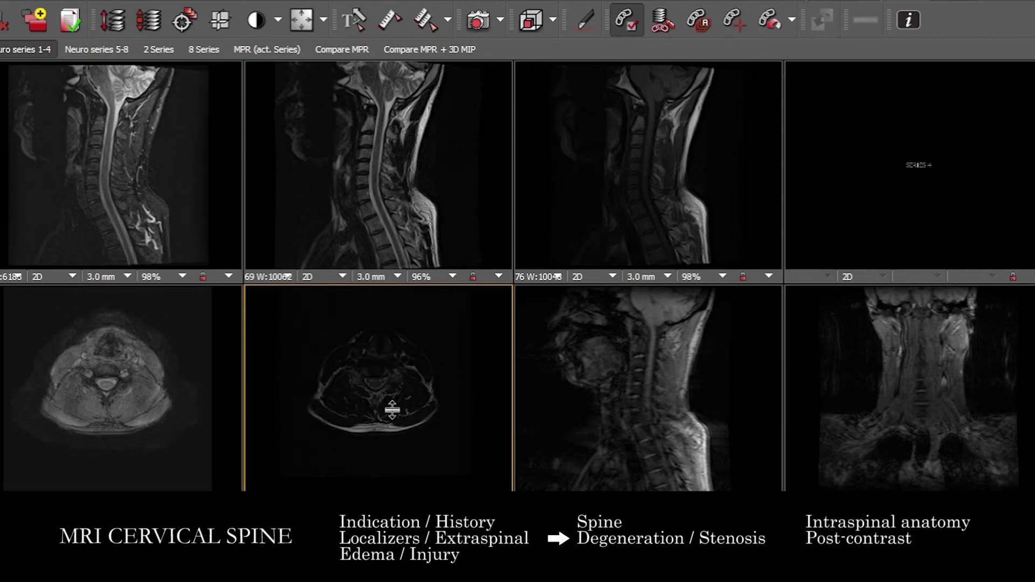
scroll(358, 404, up, 4)
scroll(365, 397, up, 4)
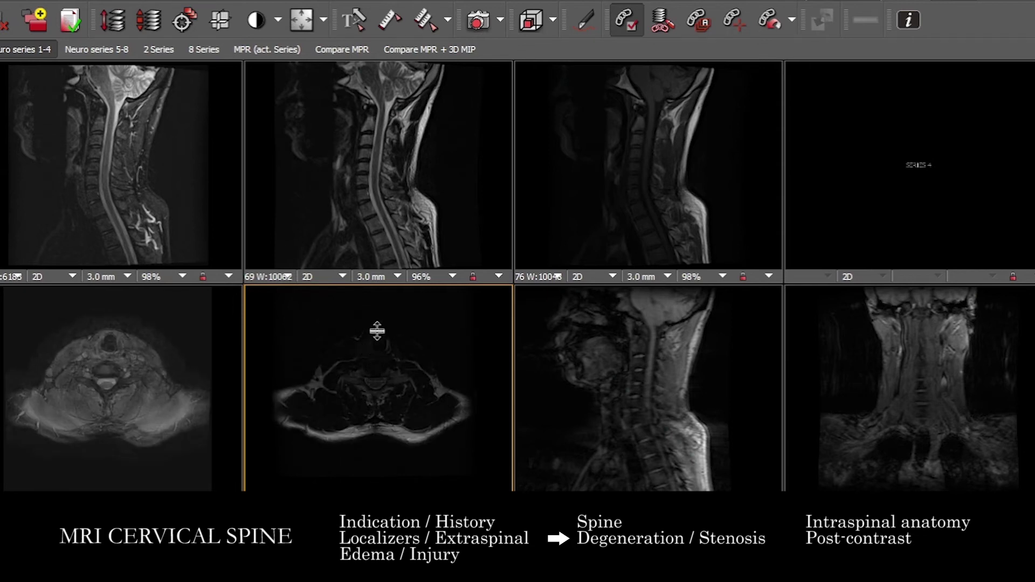
scroll(377, 331, up, 5)
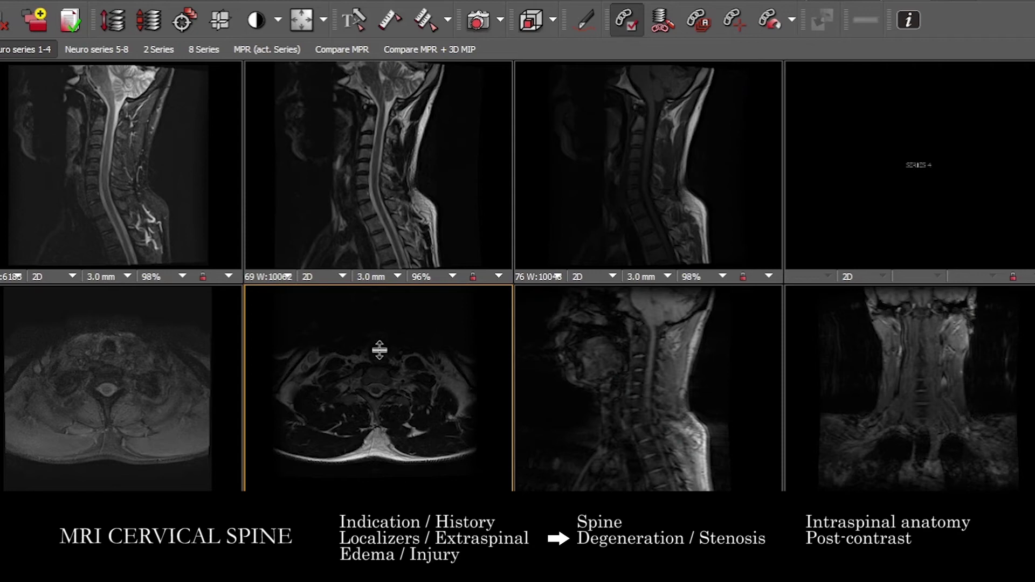
scroll(386, 344, down, 10)
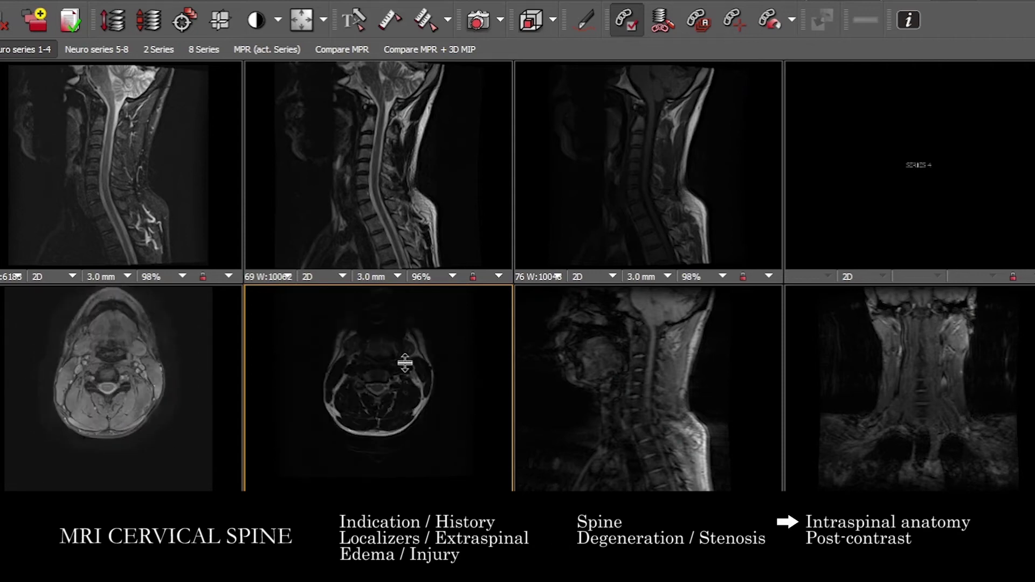
- Browse the axial slices and zoom both axial images in on the spinal canal
scroll(384, 382, up, 2)
scroll(401, 432, down, 4)
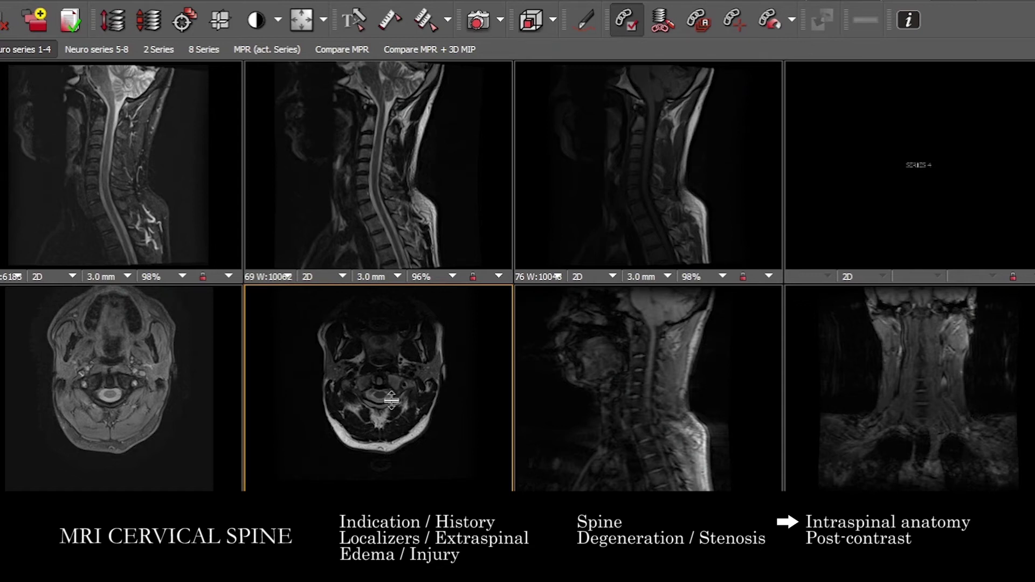
scroll(392, 400, down, 3)
scroll(379, 397, up, 5)
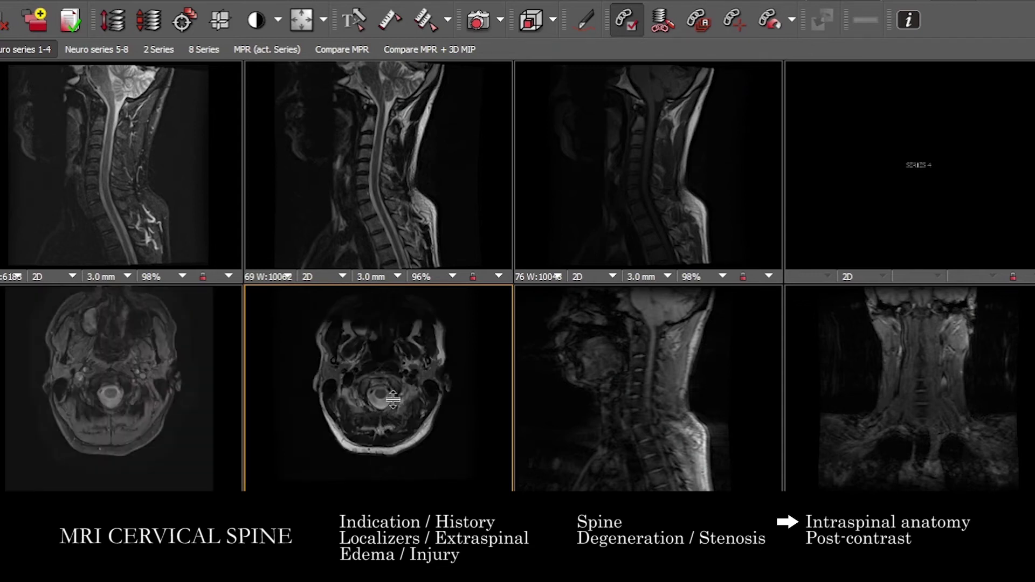
scroll(389, 406, up, 3)
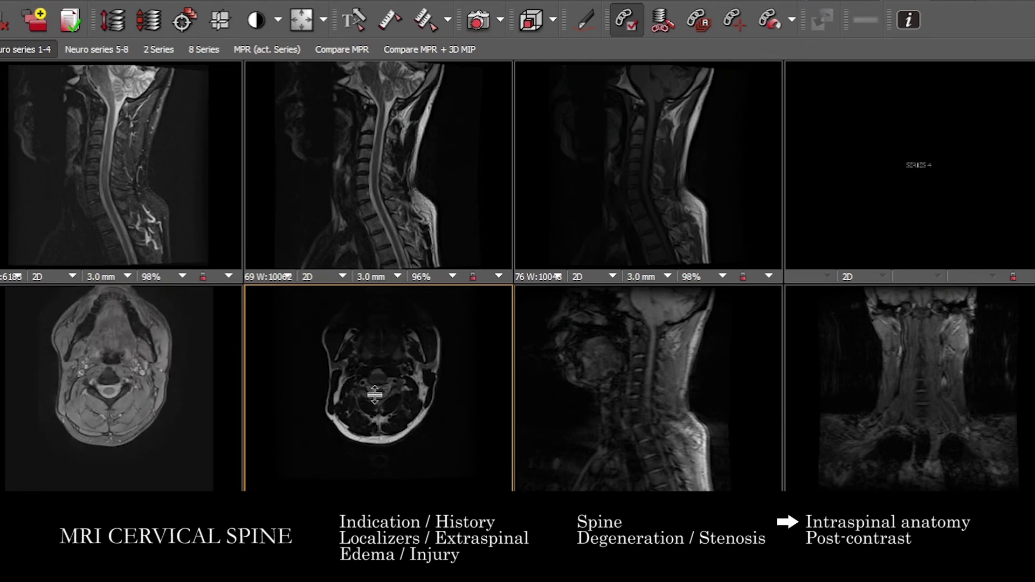
drag(389, 405, 395, 359)
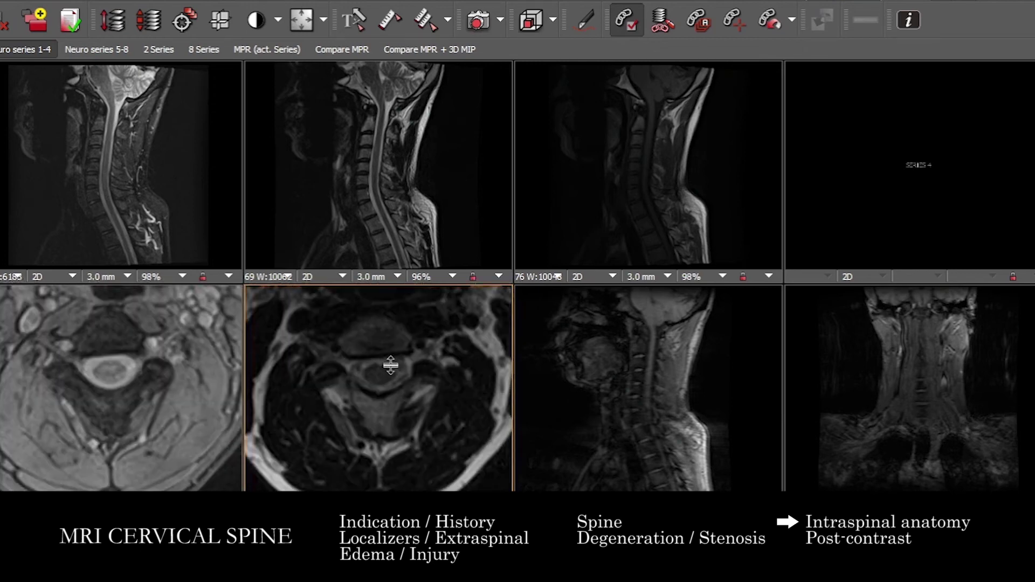
- Enlarge the axial series to fill the display and page to the upper cervical cord
double_click(395, 358)
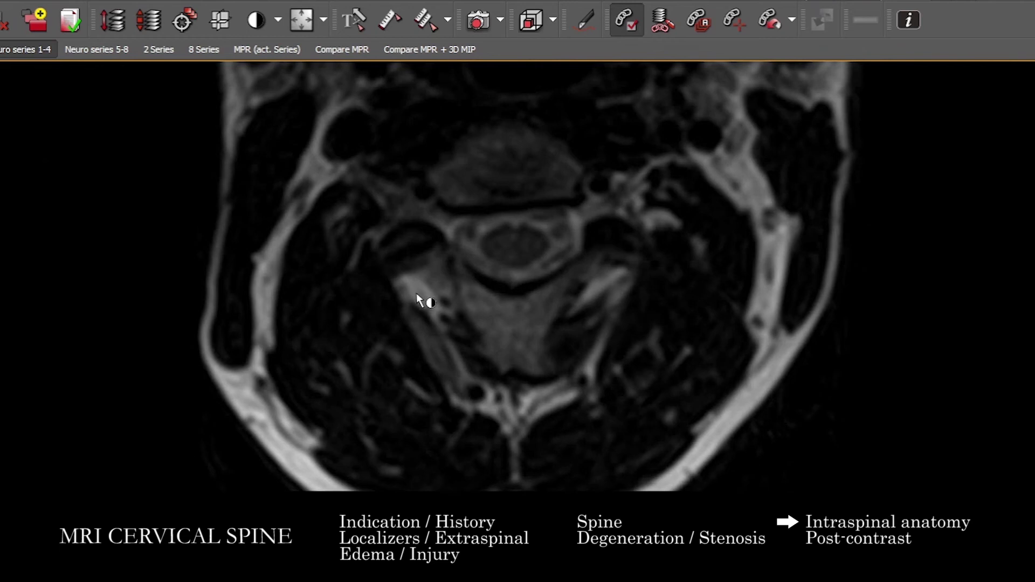
scroll(423, 295, up, 6)
scroll(450, 217, up, 6)
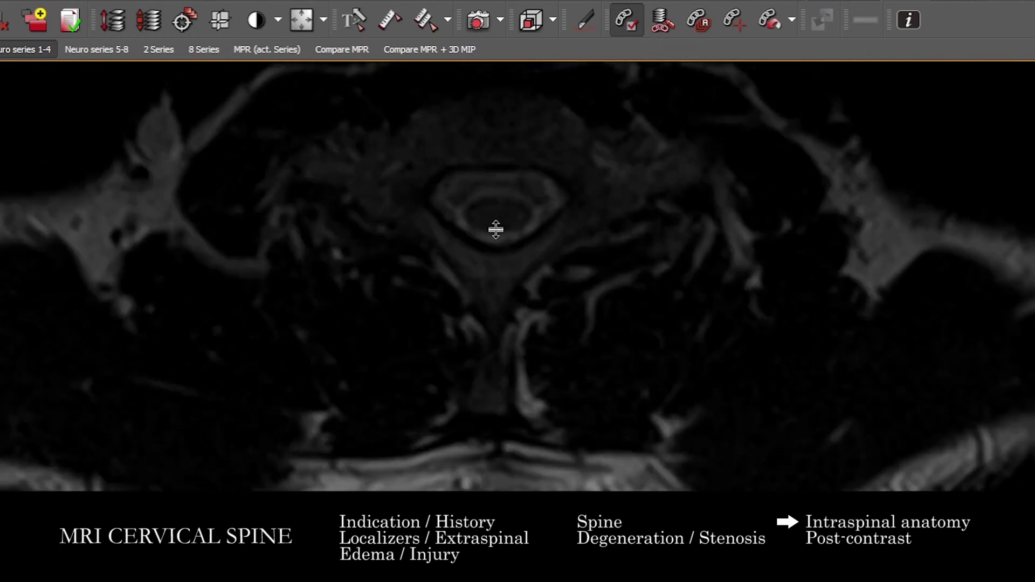
scroll(513, 259, down, 5)
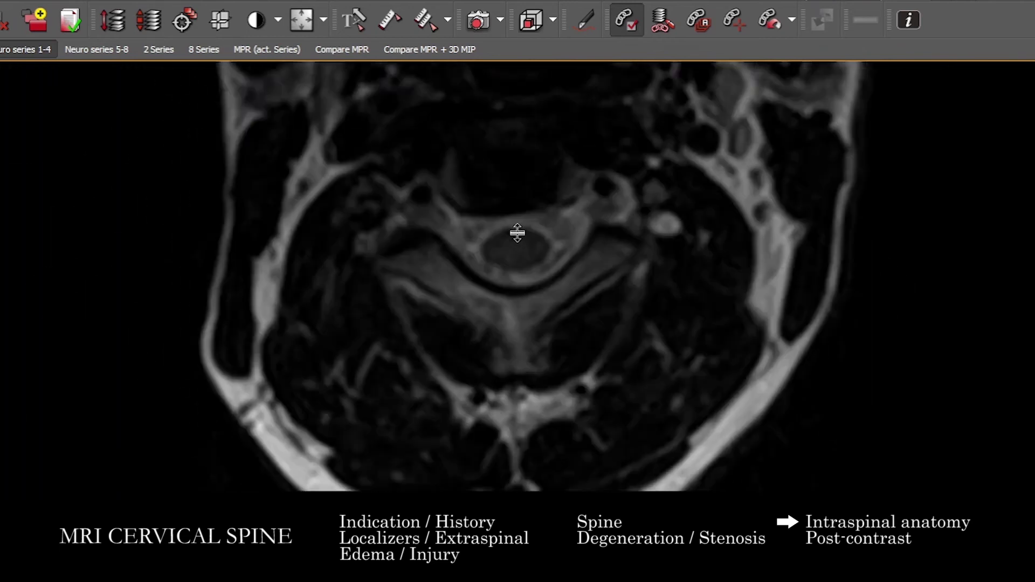
- Restore the 8-pane layout and step both axial series to a new cervical level
double_click(524, 295)
scroll(371, 346, up, 3)
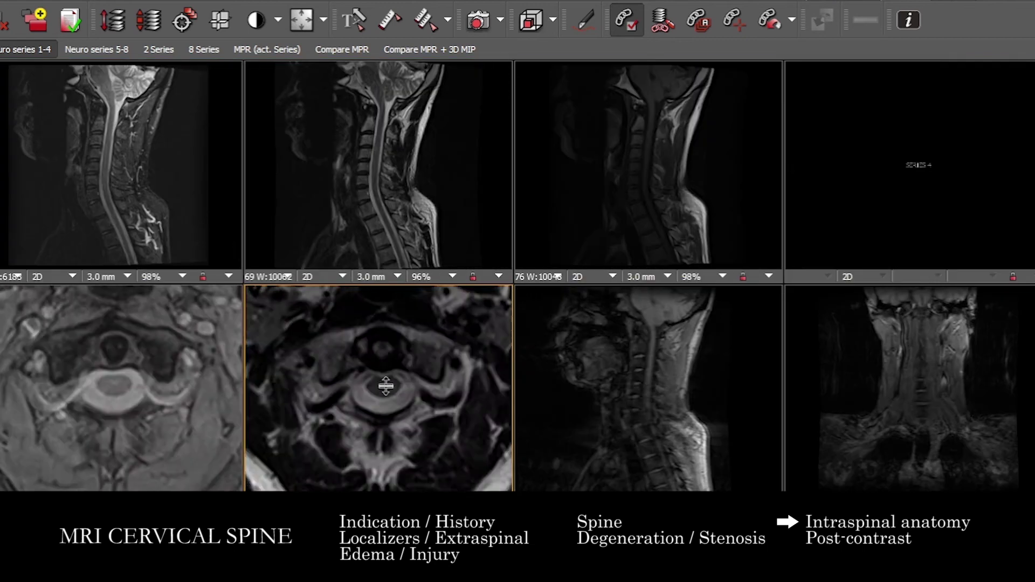
scroll(70, 378, down, 3)
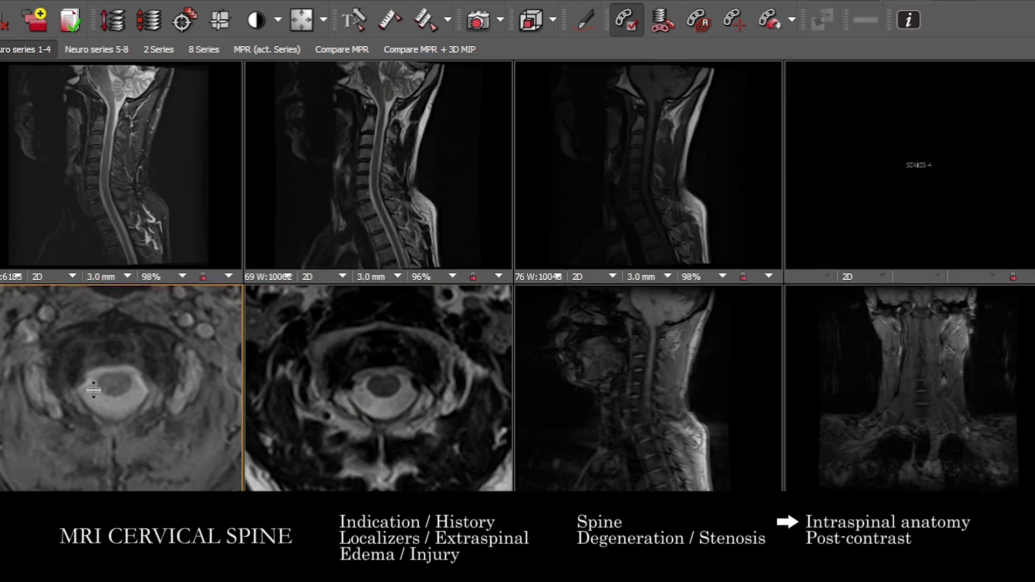
scroll(145, 377, down, 6)
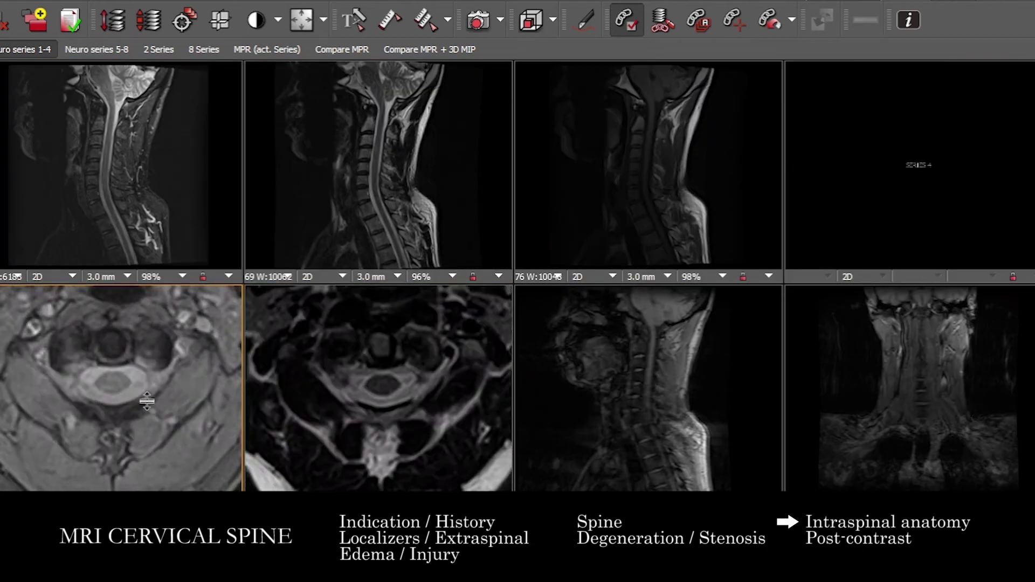
scroll(396, 159, down, 3)
scroll(127, 167, down, 4)
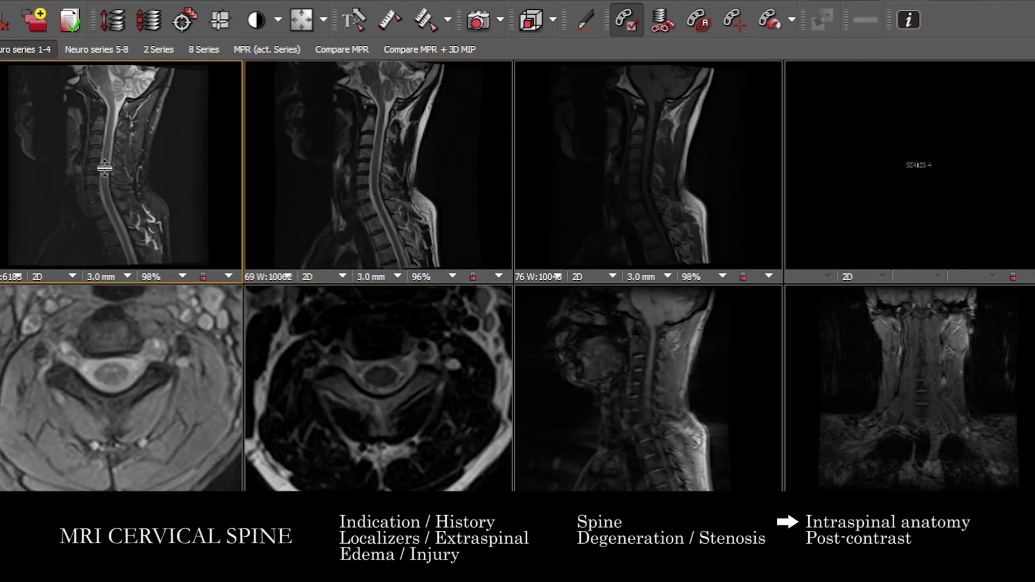
- Enlarge the top-left sagittal series, page through its cord slices, then restore the grid
double_click(139, 173)
scroll(539, 225, down, 3)
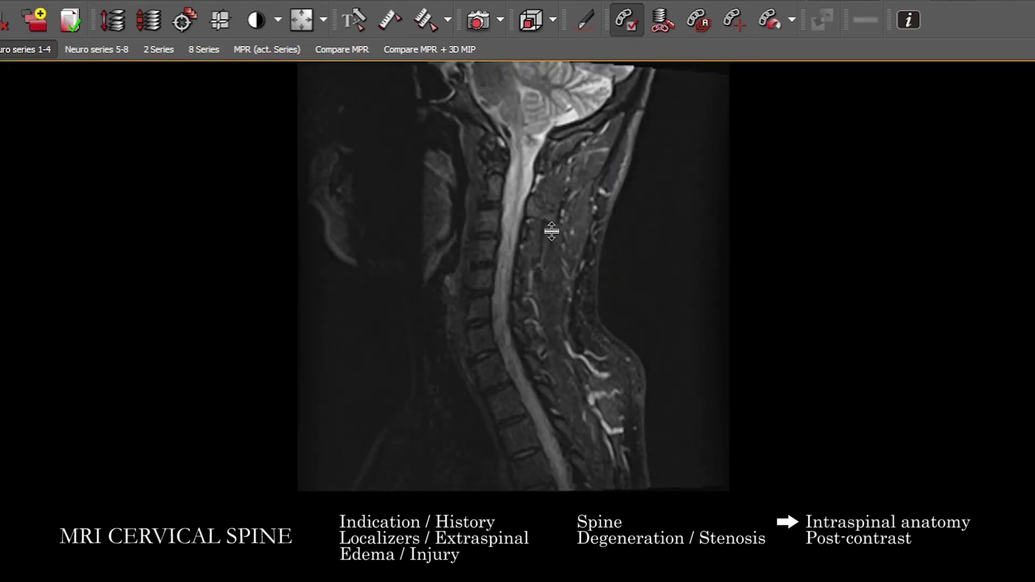
scroll(532, 217, down, 4)
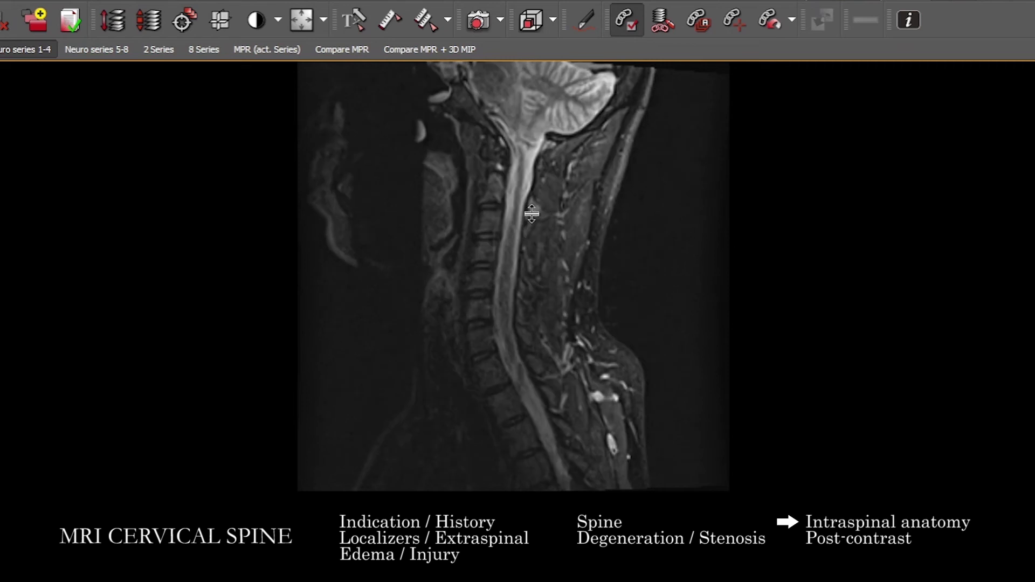
double_click(514, 212)
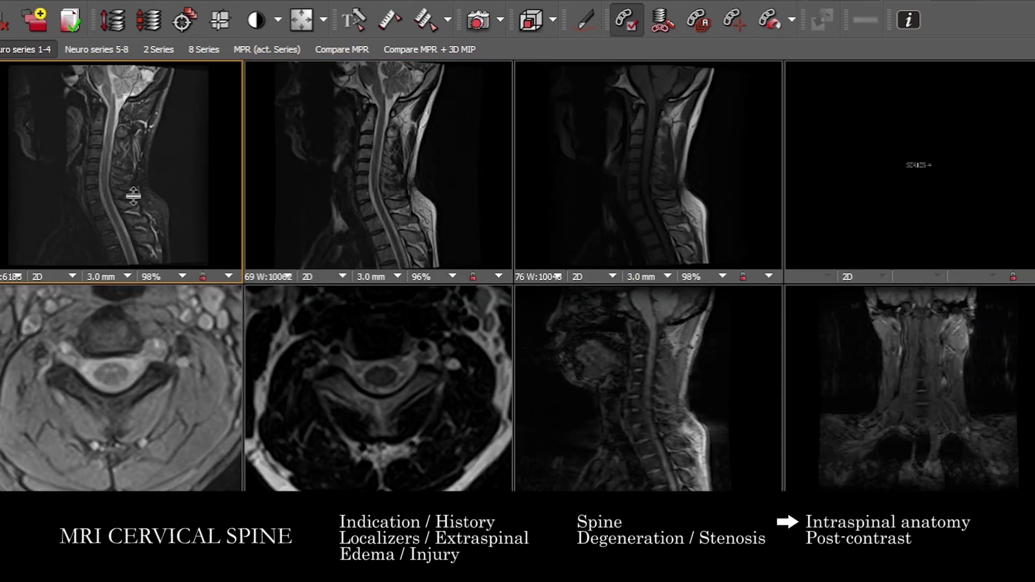
- Page the linked sagittal series back to the midline cord
scroll(424, 183, down, 6)
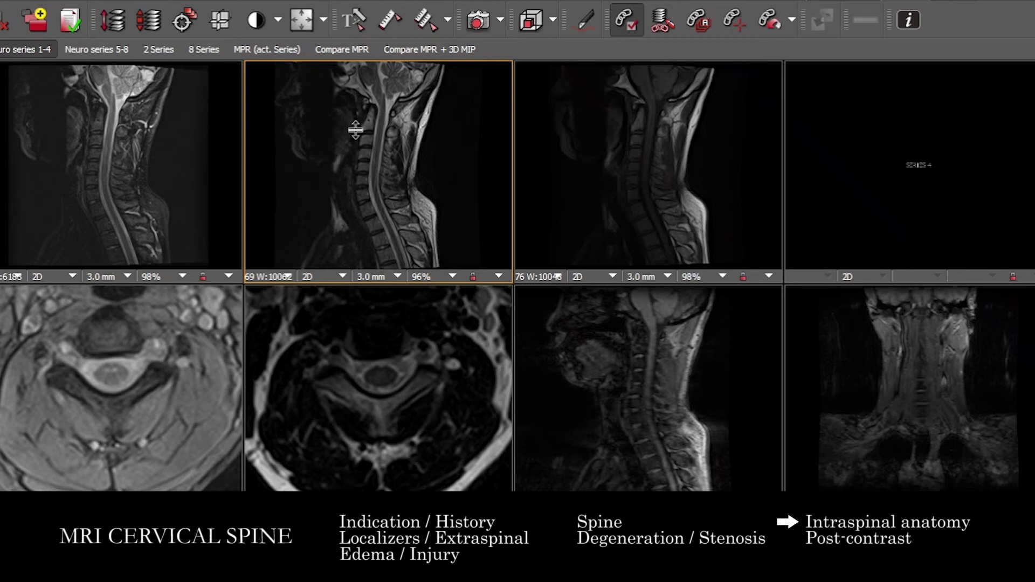
scroll(372, 154, down, 3)
scroll(415, 393, down, 5)
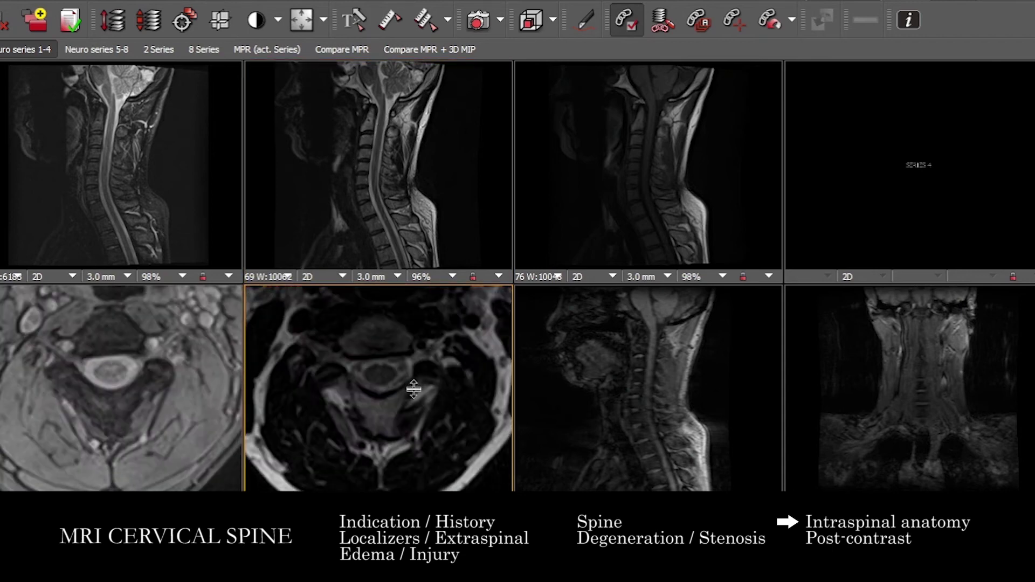
scroll(415, 378, down, 8)
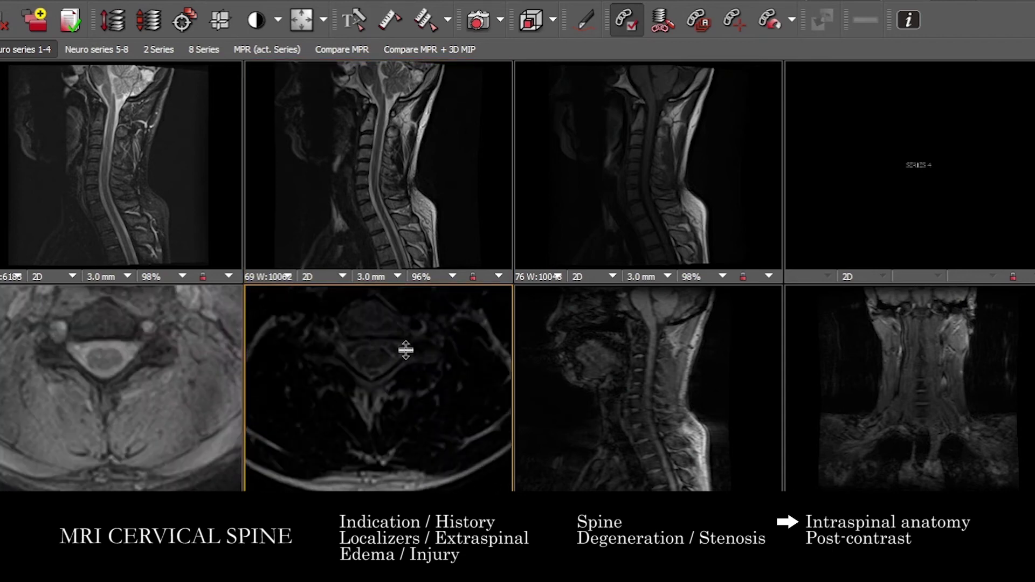
scroll(364, 383, down, 8)
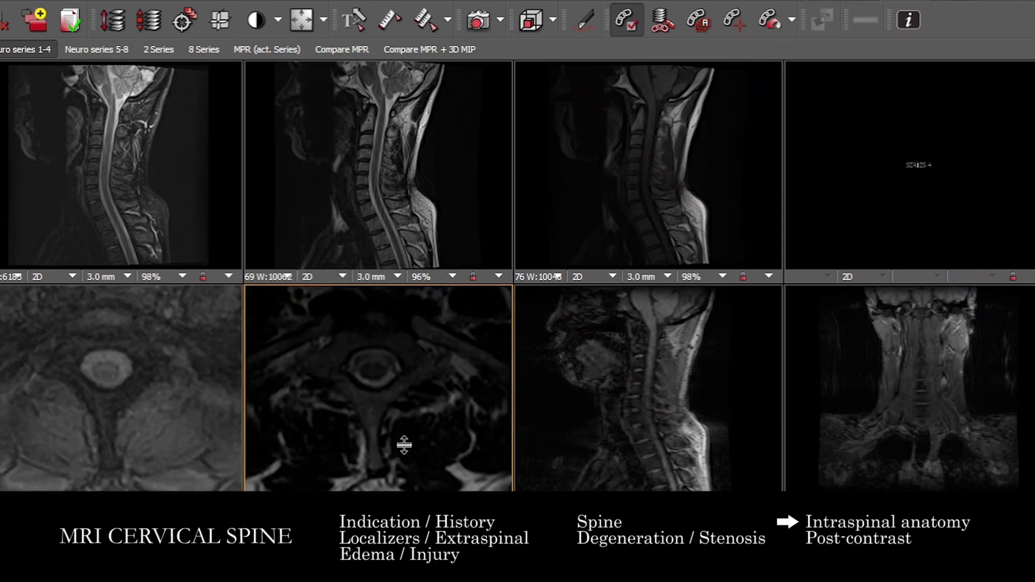
scroll(424, 422, down, 8)
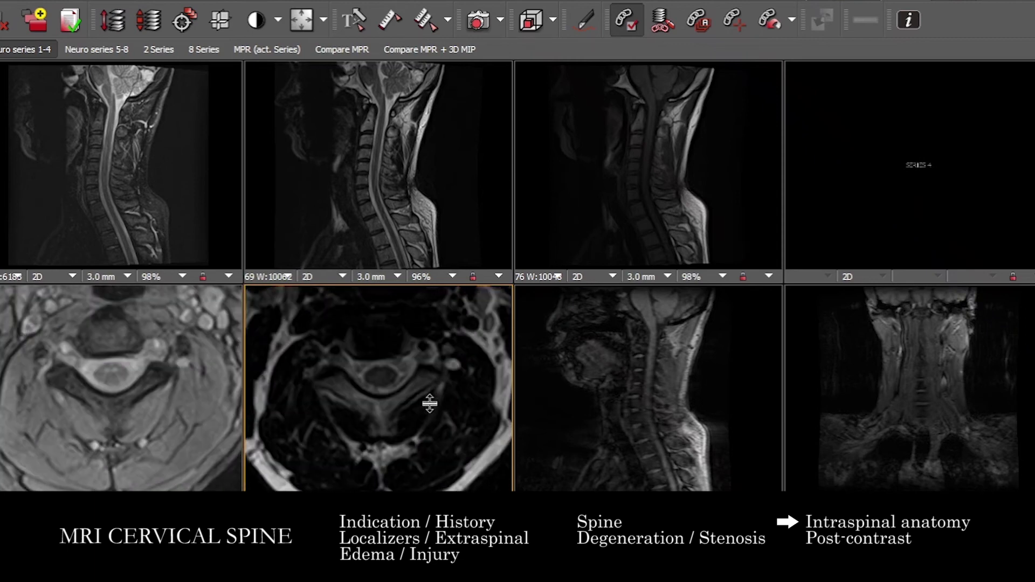
scroll(439, 404, down, 8)
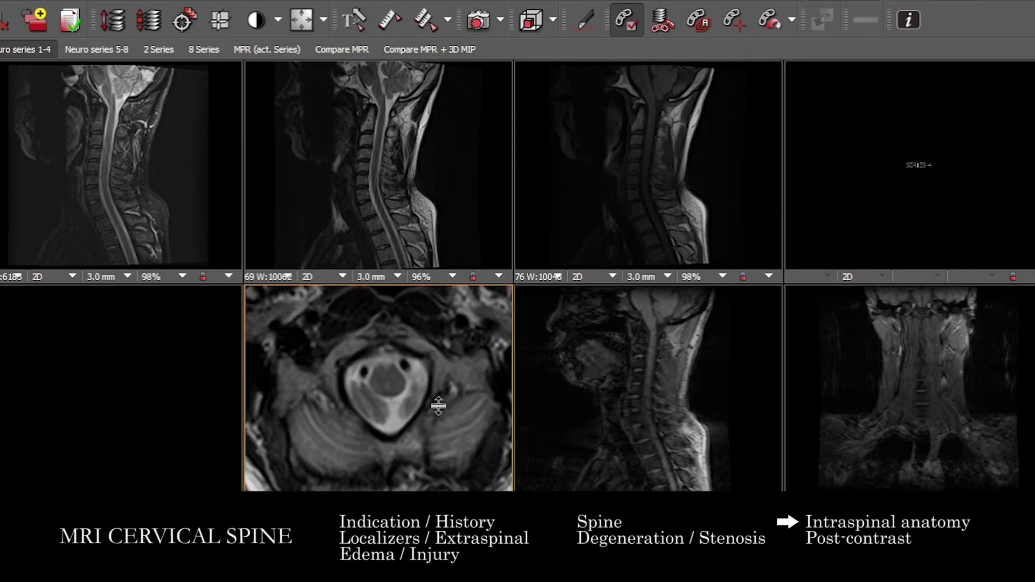
scroll(433, 393, down, 3)
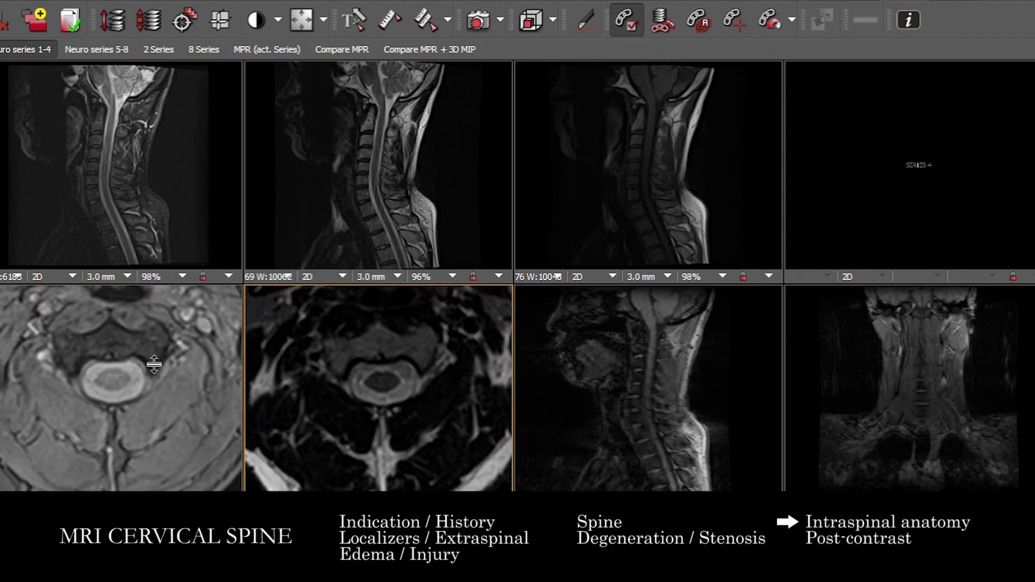
- Step the bottom-left and linked axial series down to a mid-cervical cord level
click(219, 365)
scroll(91, 370, down, 2)
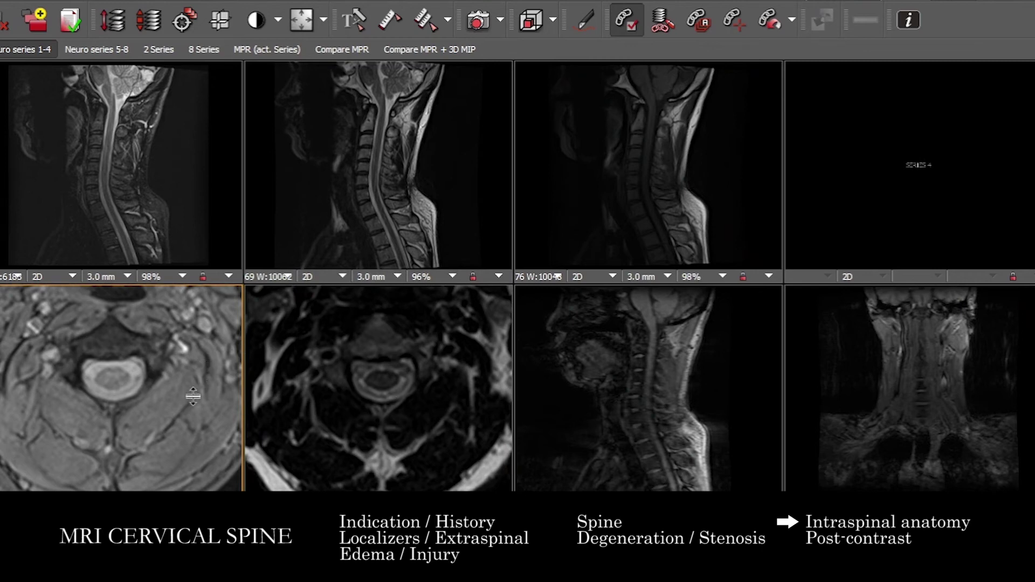
scroll(193, 397, down, 8)
scroll(146, 383, down, 8)
scroll(138, 369, down, 2)
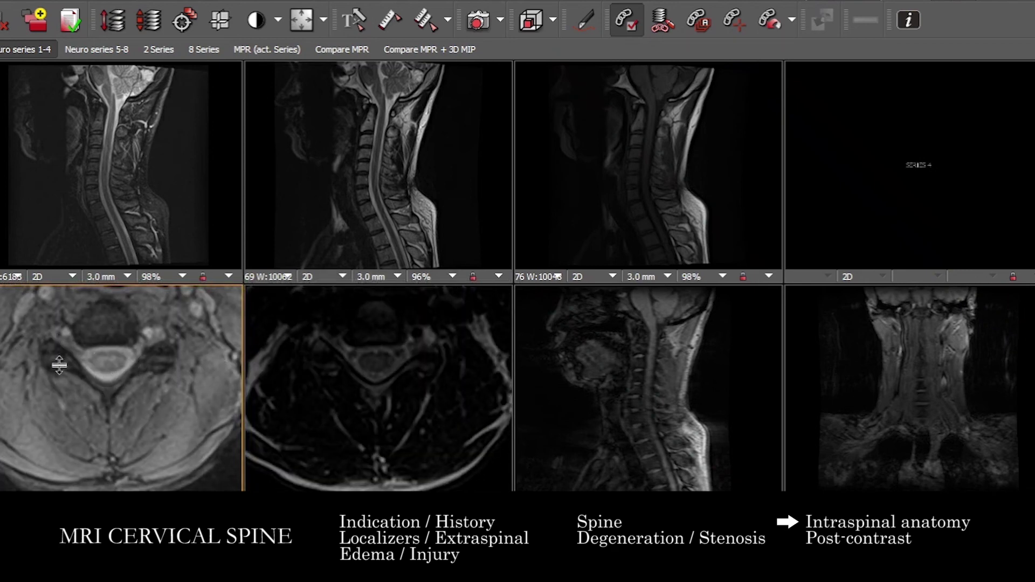
scroll(165, 366, down, 8)
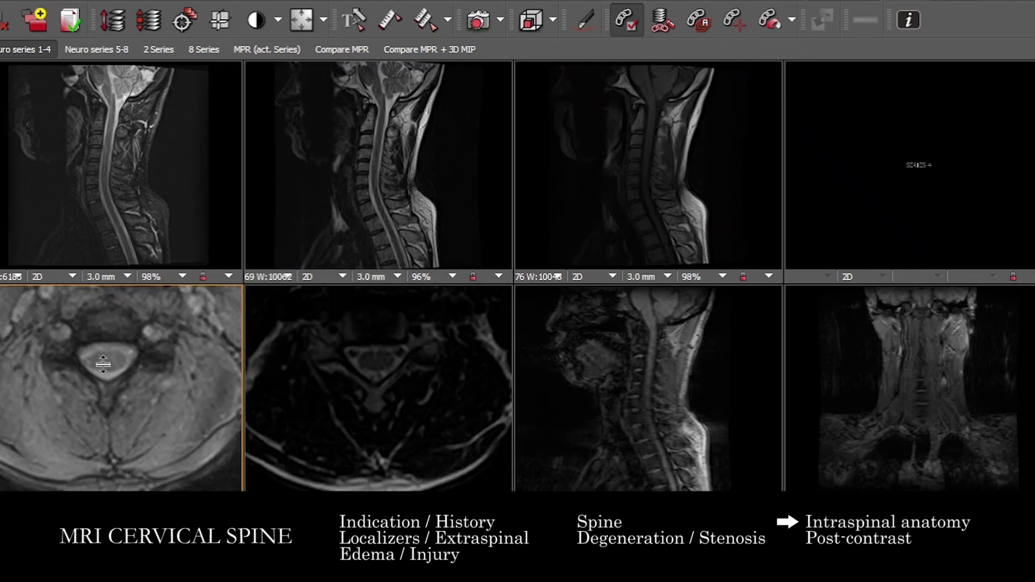
scroll(137, 351, down, 4)
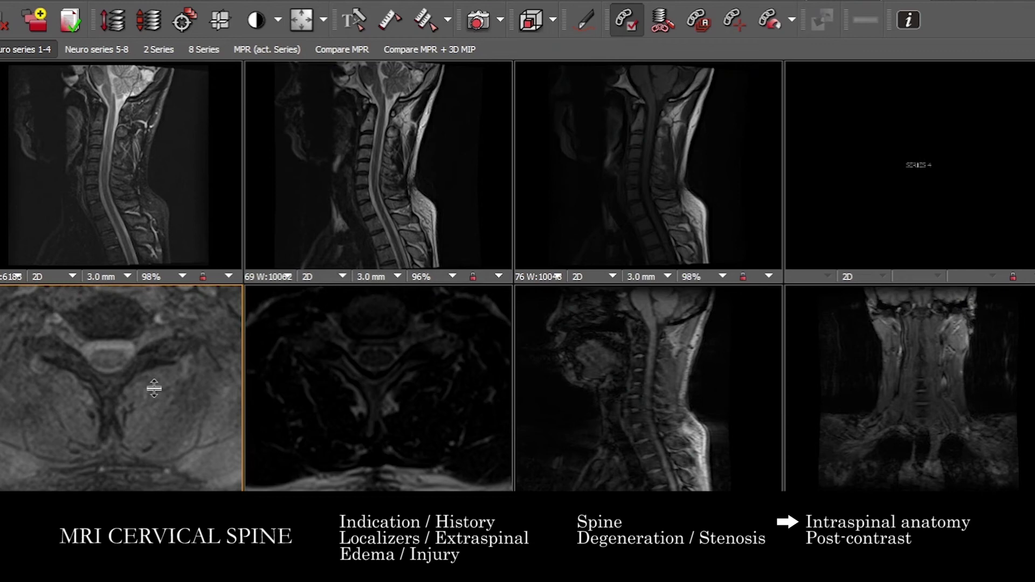
scroll(145, 377, down, 8)
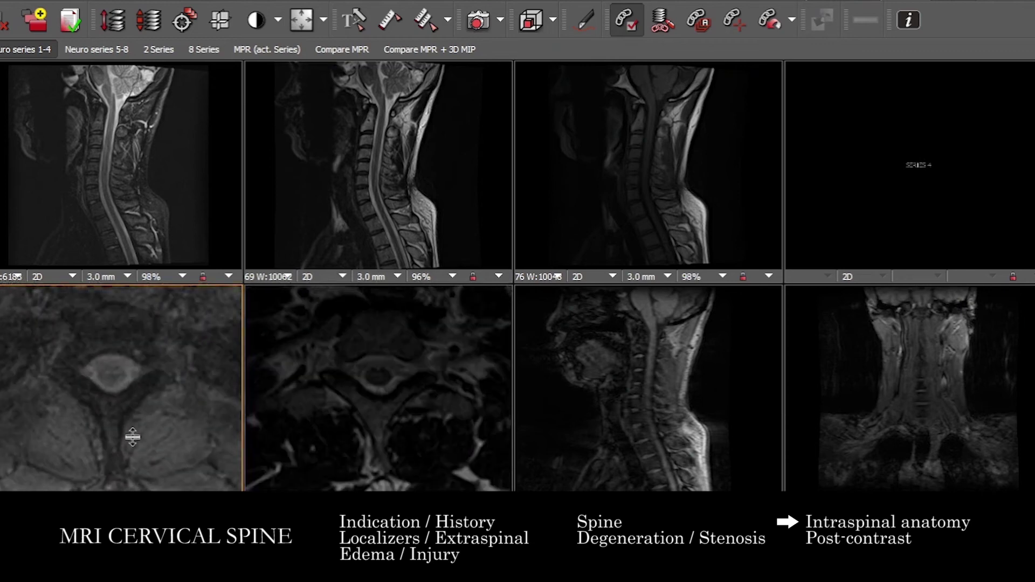
drag(497, 404, 434, 225)
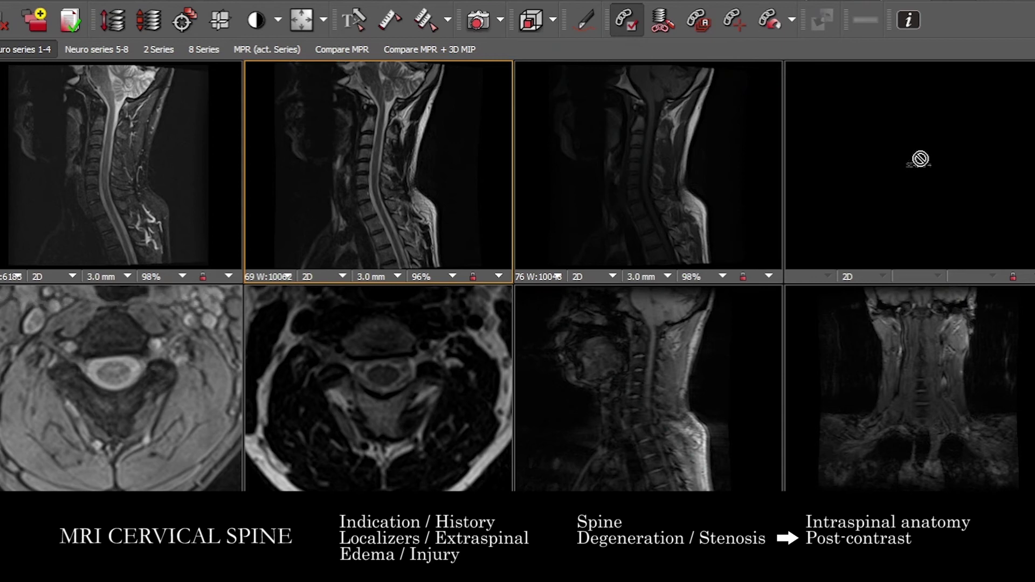
- Select the Series 4 pane, then page sagittals off-midline and the axial series to another cervical level
click(936, 141)
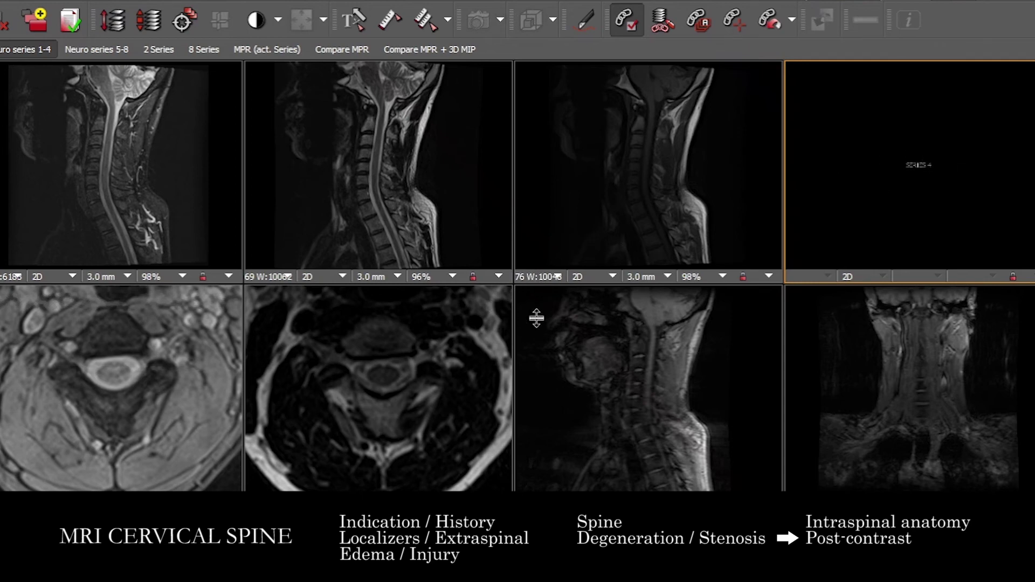
scroll(542, 431, down, 3)
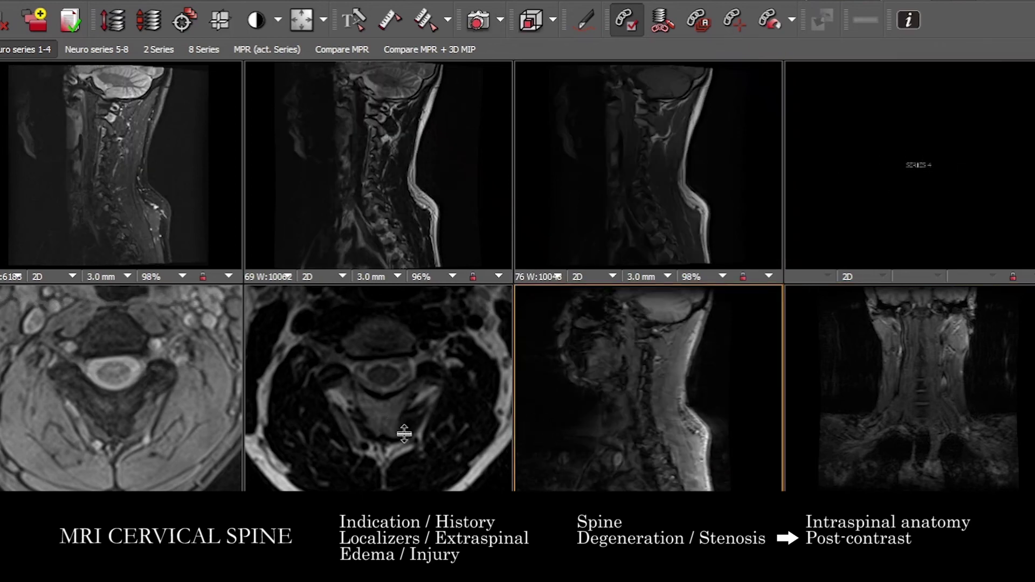
click(404, 432)
scroll(420, 436, down, 5)
scroll(446, 423, down, 8)
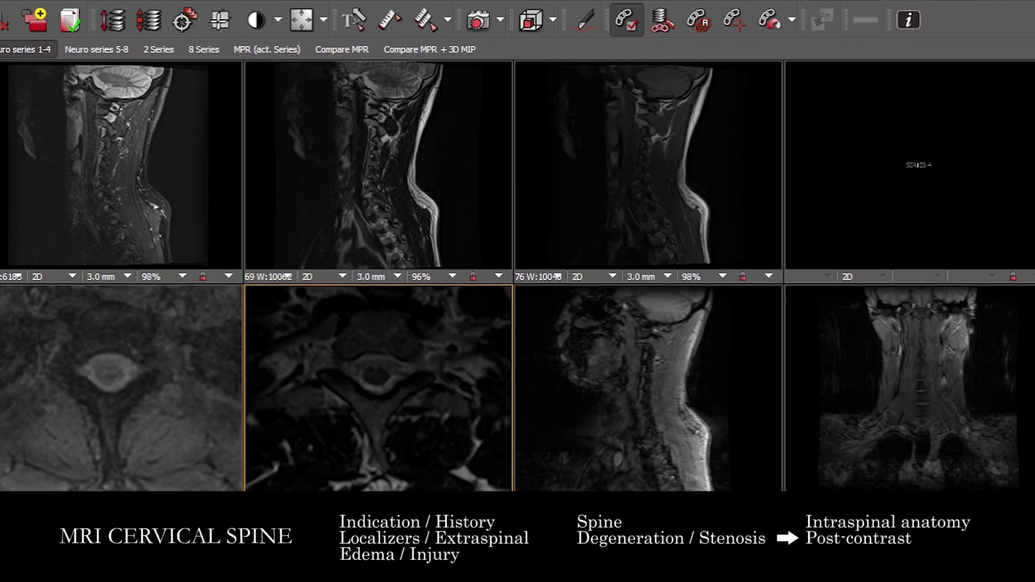
scroll(450, 376, down, 3)
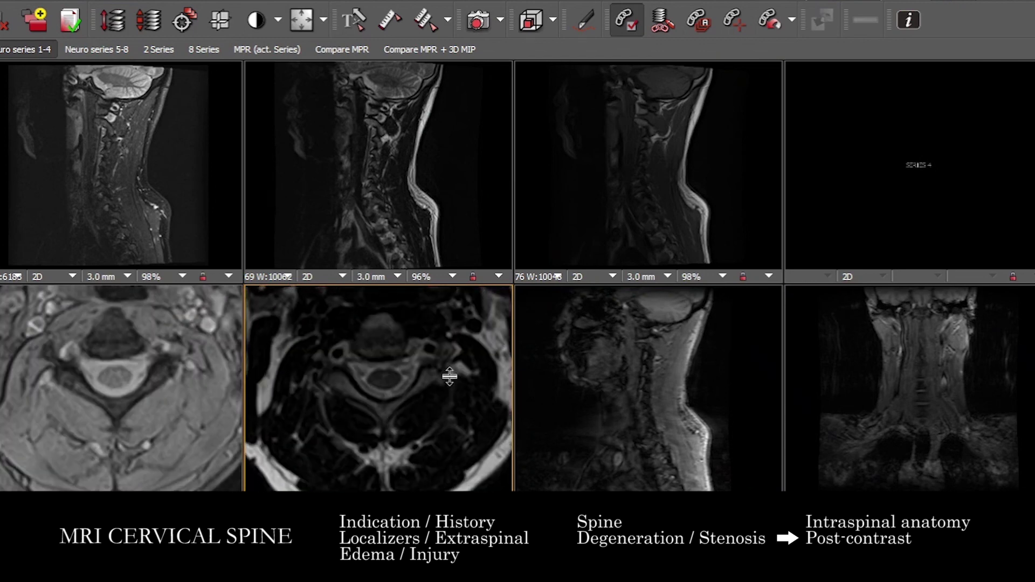